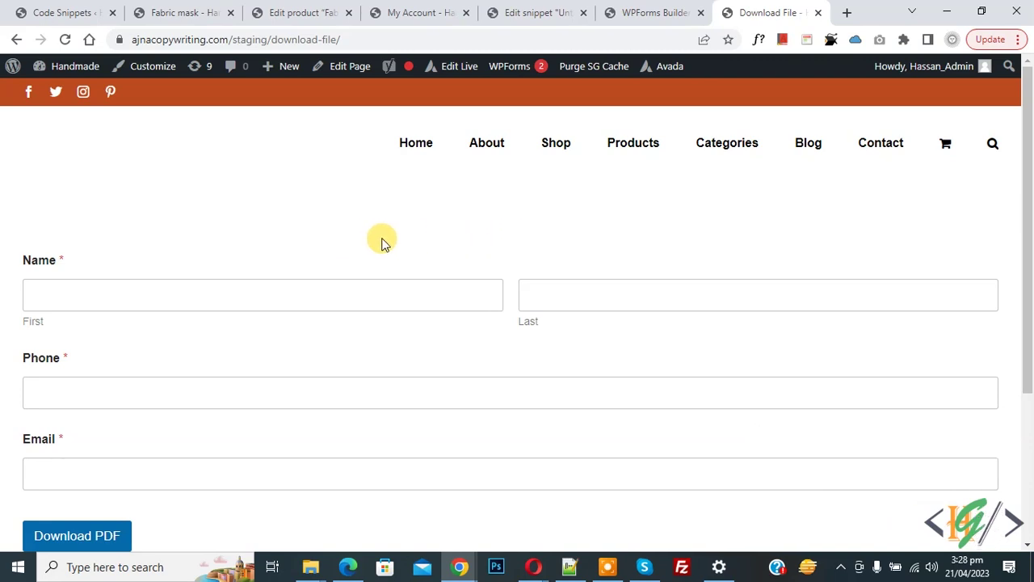
Step: In the Download File Form builder, select the Phone field and show its advanced options
{"action": "left_click", "coordinate": [658, 11]}
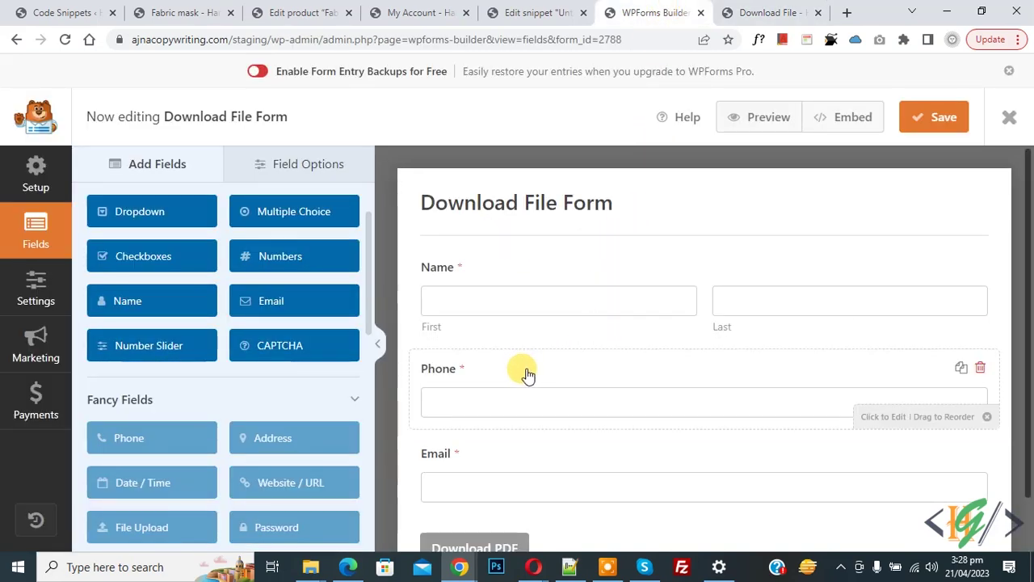
{"action": "left_click", "coordinate": [570, 386]}
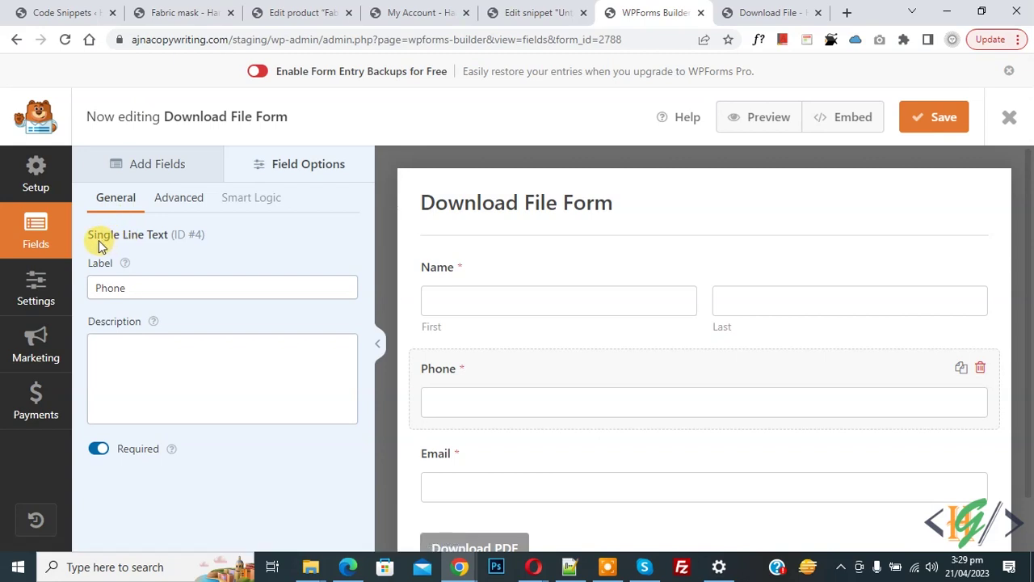
{"action": "left_click", "coordinate": [179, 202]}
Step: Paste wpf-char-num into the Phone field's CSS Classes and save the form
{"action": "scroll", "coordinate": [203, 277], "scroll_direction": "down", "scroll_amount": 2}
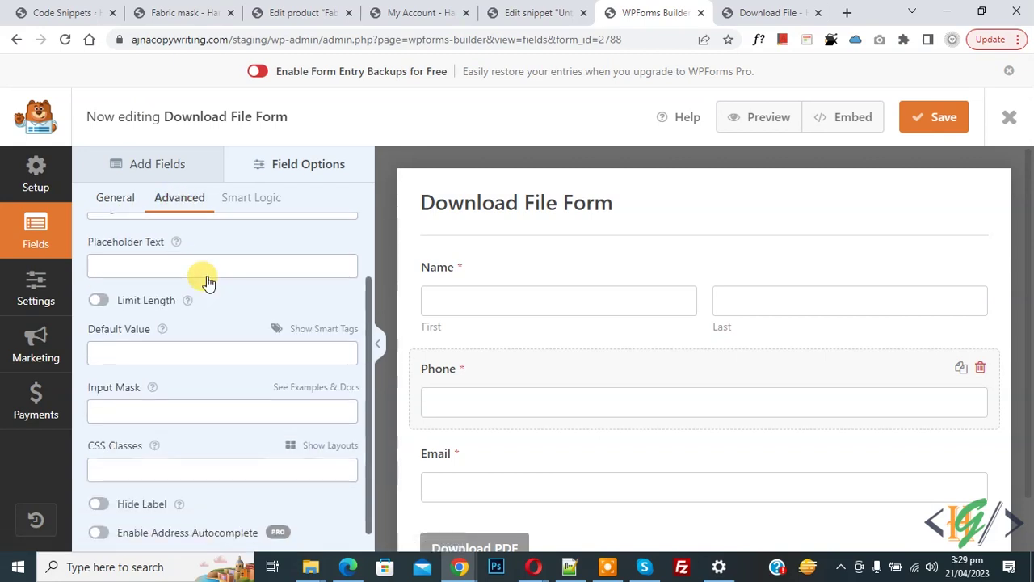
{"action": "left_click", "coordinate": [134, 449]}
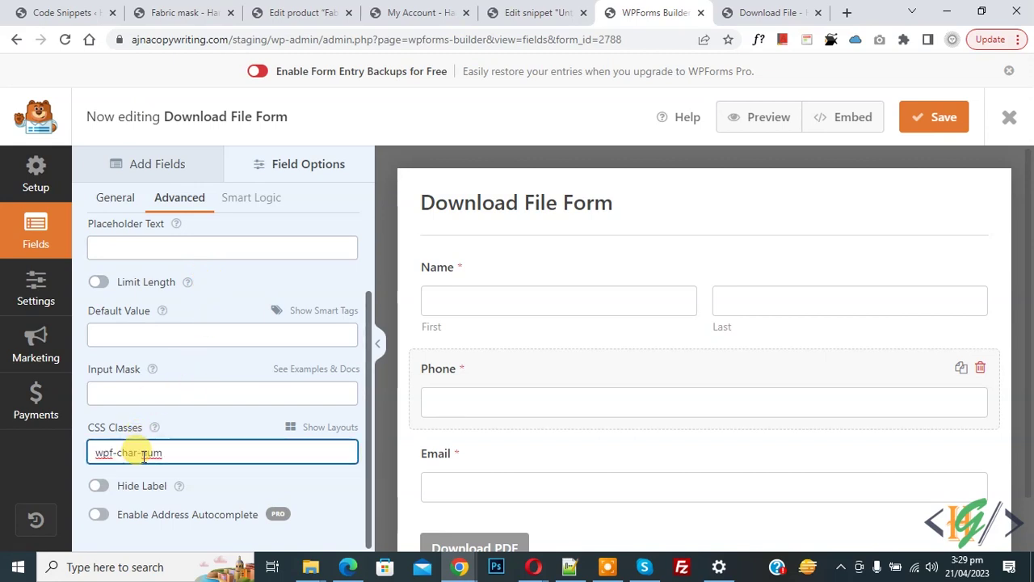
{"action": "type", "text": "wpf-char-num"}
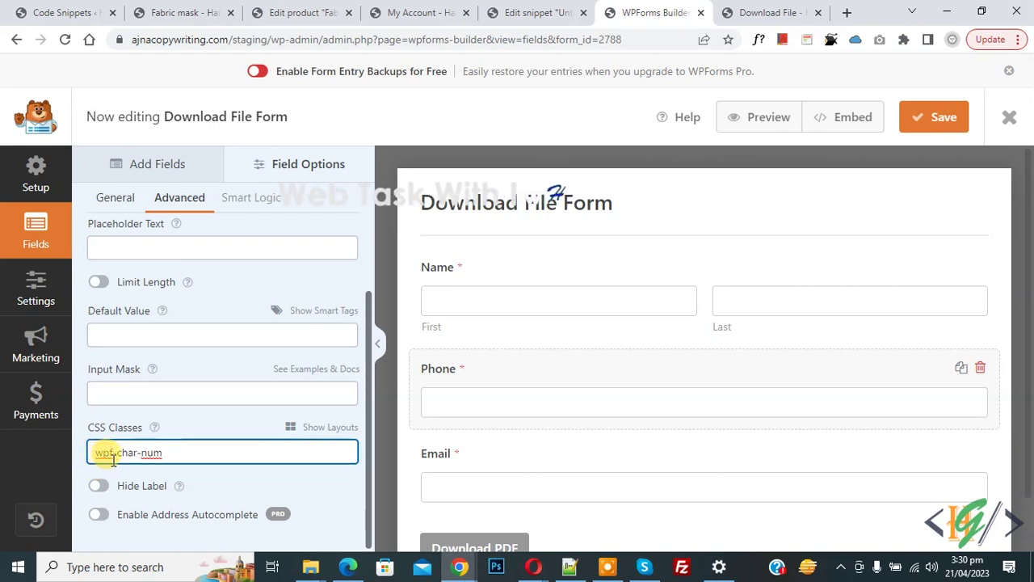
{"action": "left_click", "coordinate": [138, 454]}
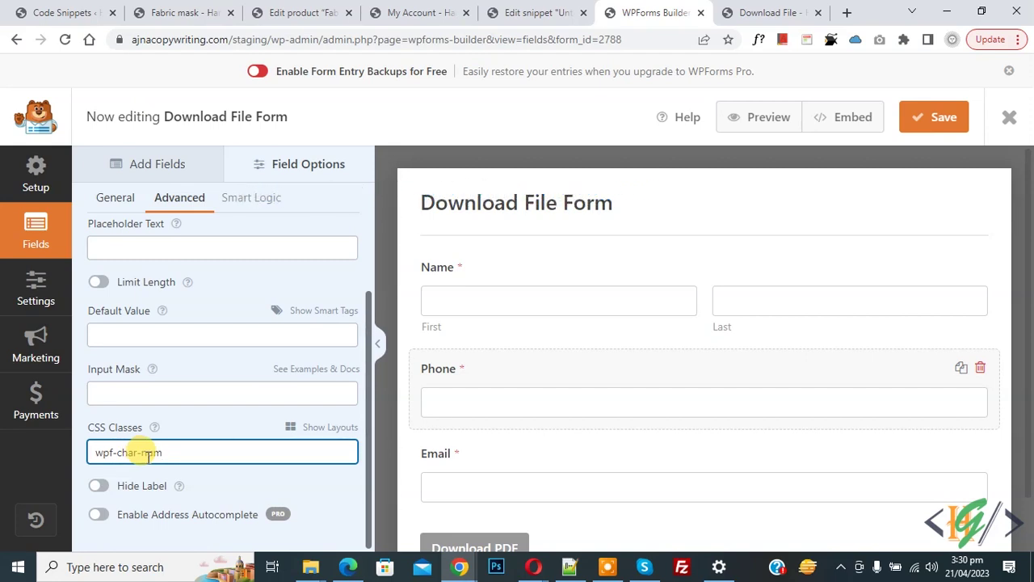
{"action": "left_click", "coordinate": [933, 117]}
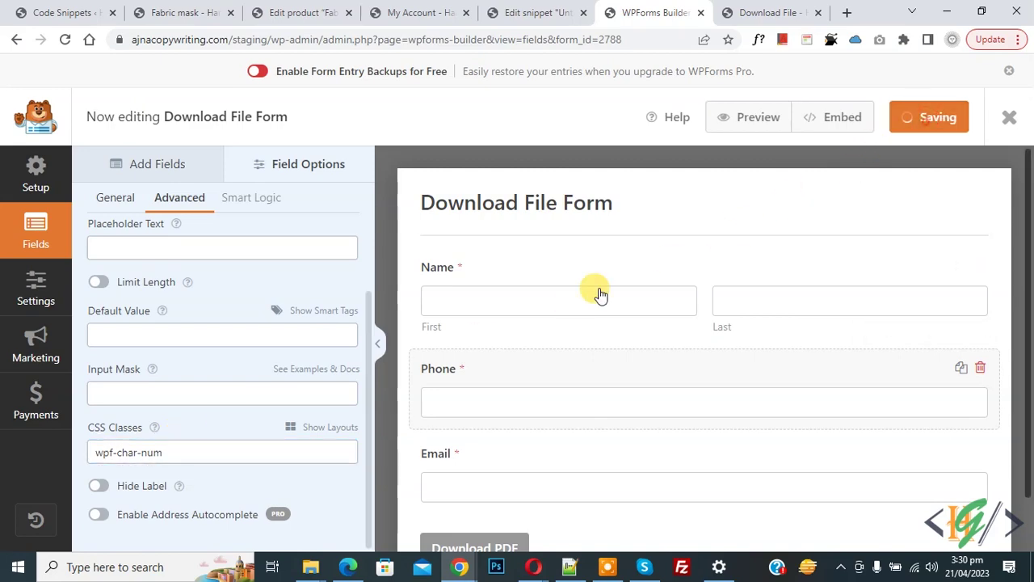
{"action": "left_click", "coordinate": [534, 12]}
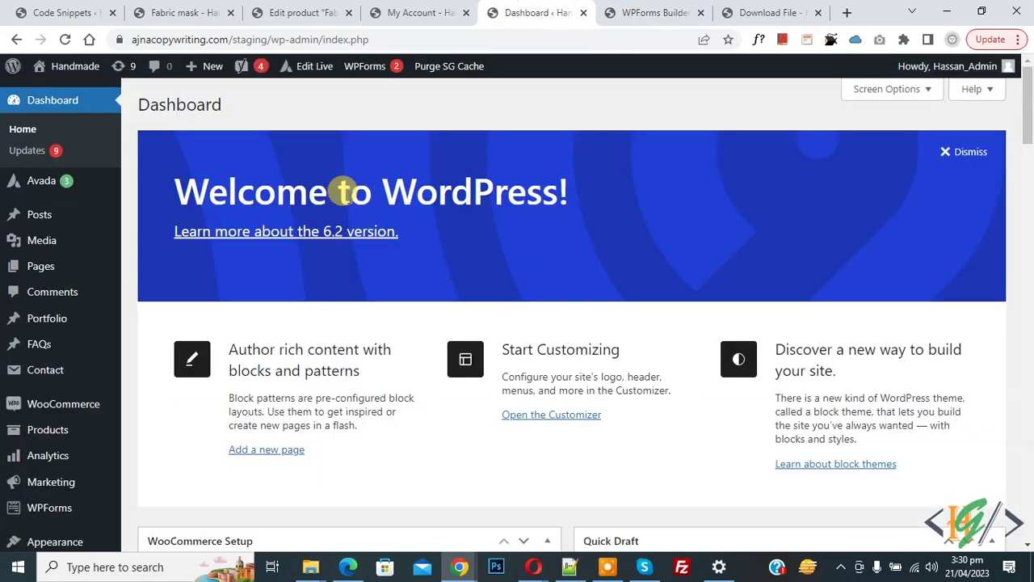
Step: Search the plugin directory for 'wpcode' to confirm WPCode is installed and active
{"action": "scroll", "coordinate": [344, 192], "scroll_direction": "down", "scroll_amount": 3}
{"action": "mouse_move", "coordinate": [105, 341]}
{"action": "left_click", "coordinate": [163, 365]}
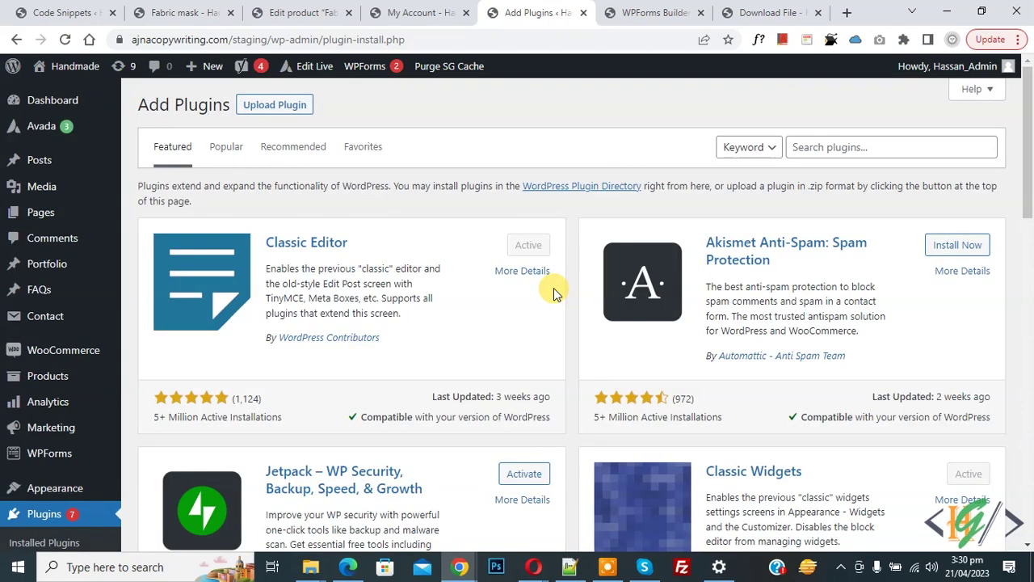
{"action": "left_click", "coordinate": [832, 147]}
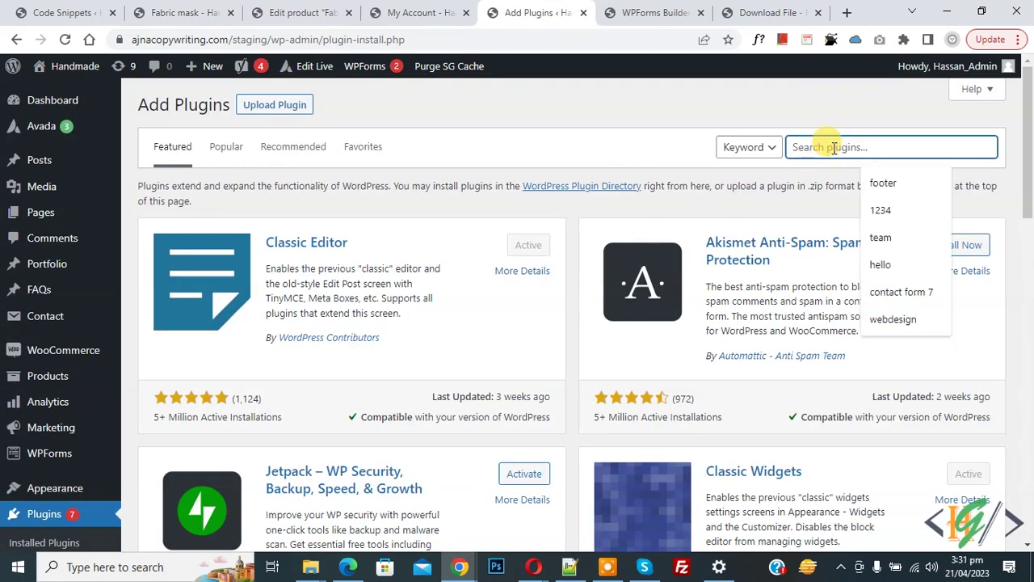
{"action": "type", "text": "wpcode"}
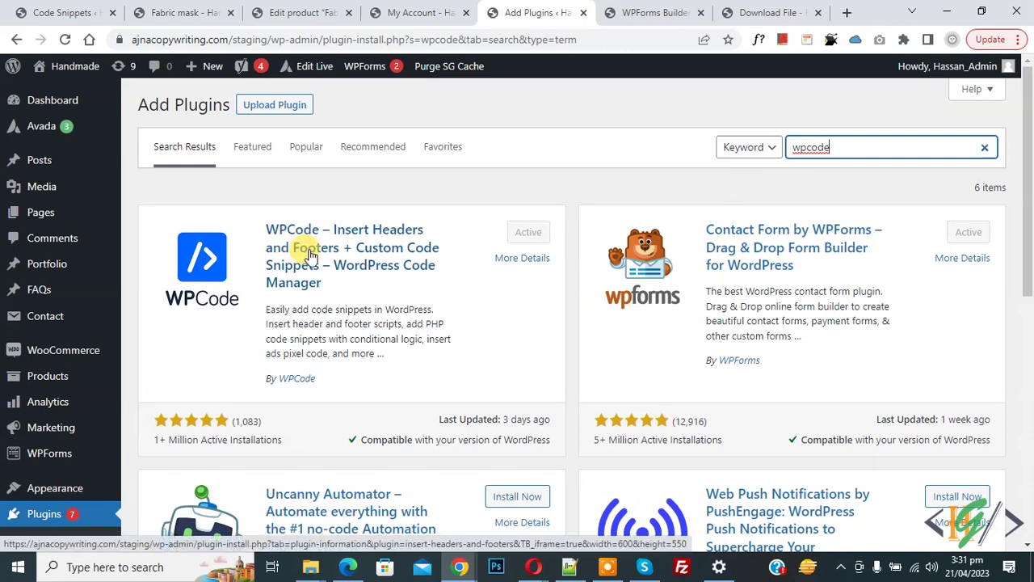
{"action": "scroll", "coordinate": [411, 211], "scroll_direction": "down", "scroll_amount": 5}
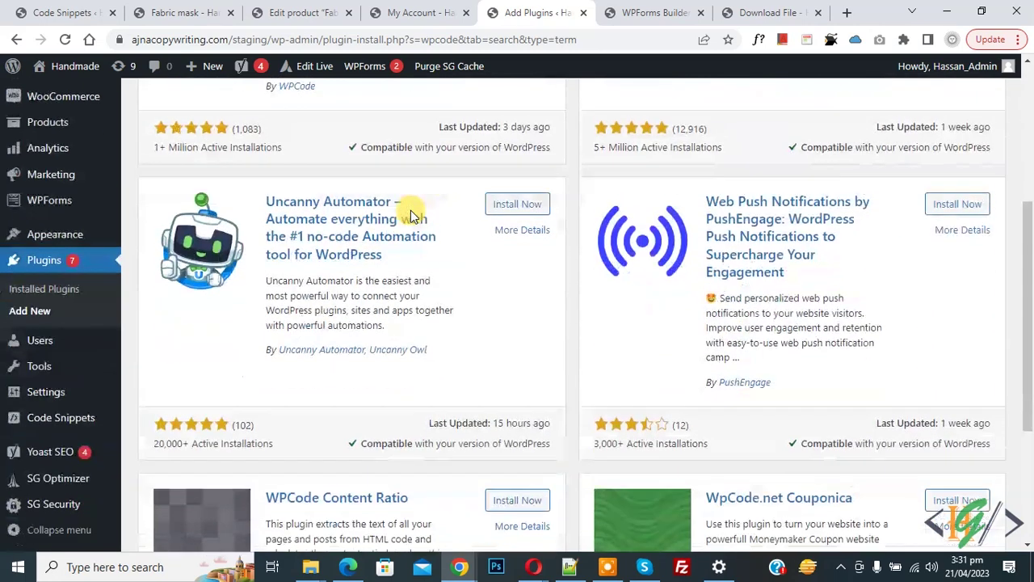
Step: Start a new blank custom code snippet in WPCode
{"action": "mouse_move", "coordinate": [76, 411]}
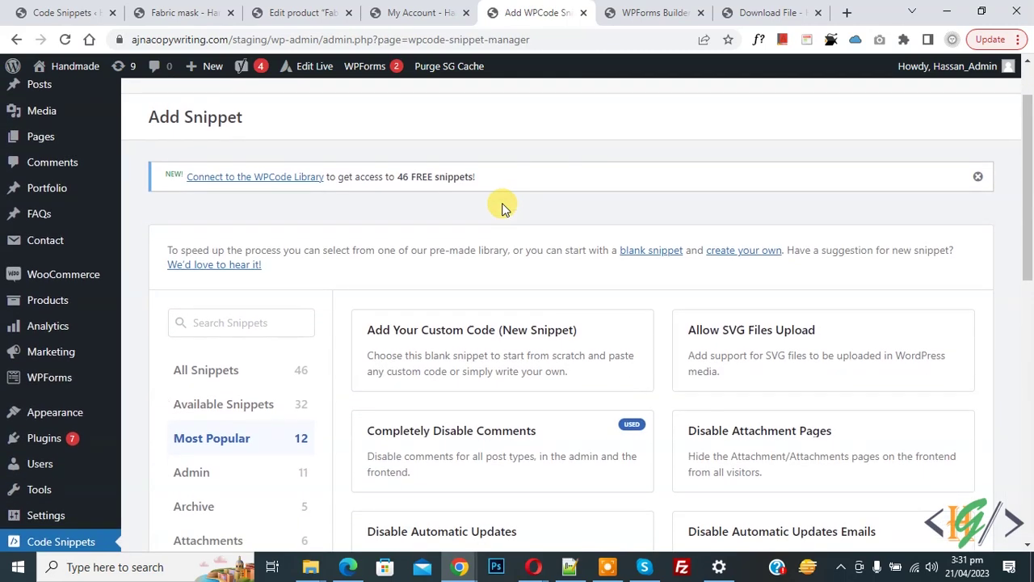
{"action": "mouse_move", "coordinate": [429, 323]}
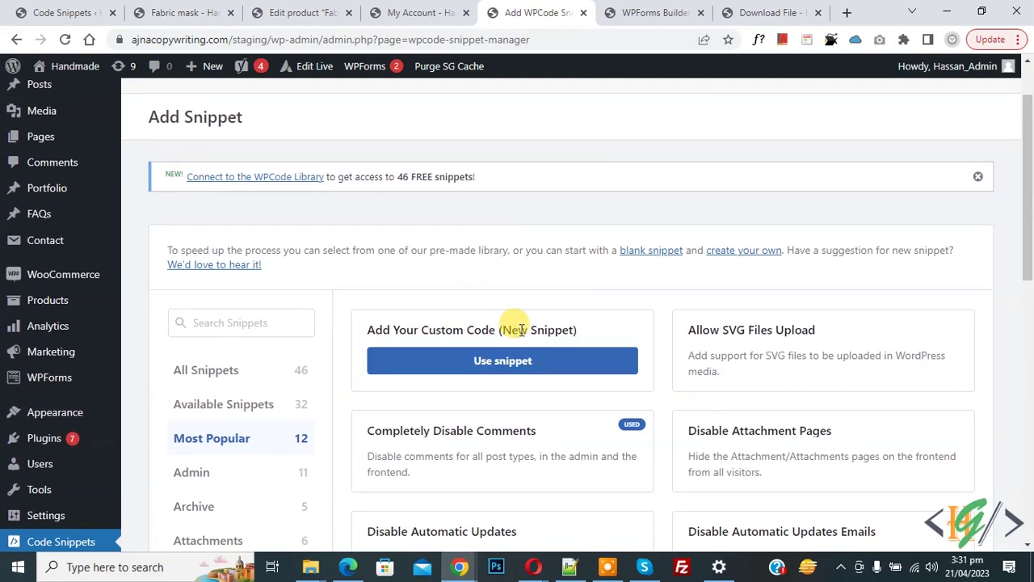
{"action": "left_click", "coordinate": [489, 360]}
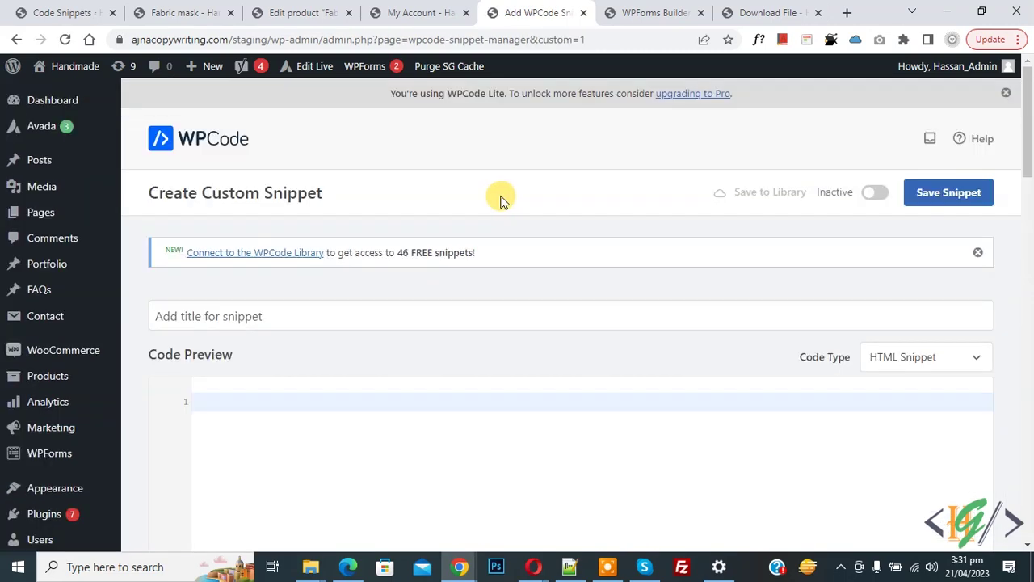
Step: Set the new snippet's code type to PHP Snippet
{"action": "left_click_drag", "start_coordinate": [143, 192], "coordinate": [360, 189]}
{"action": "left_click", "coordinate": [362, 188]}
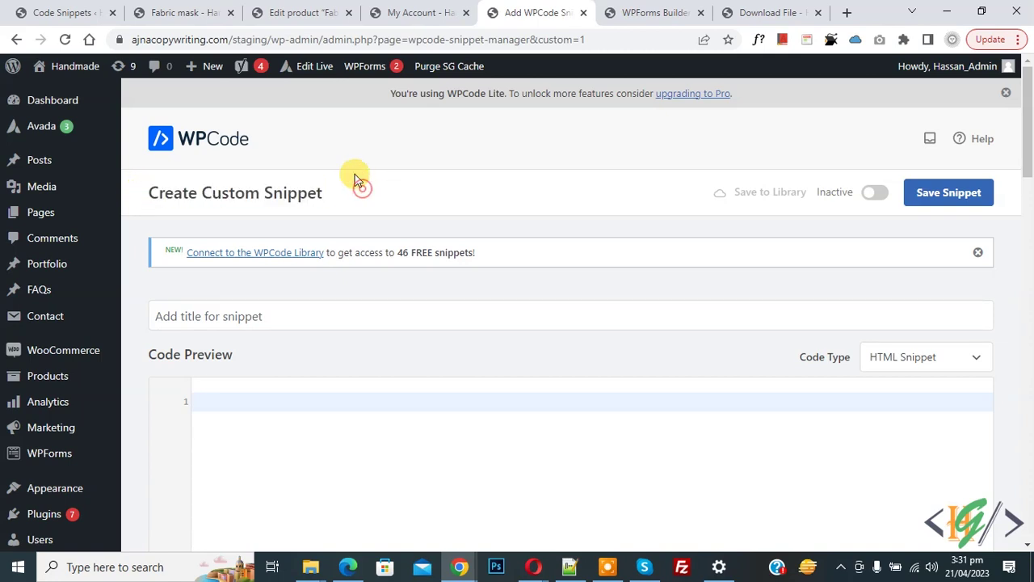
{"action": "scroll", "coordinate": [360, 181], "scroll_direction": "down", "scroll_amount": 2}
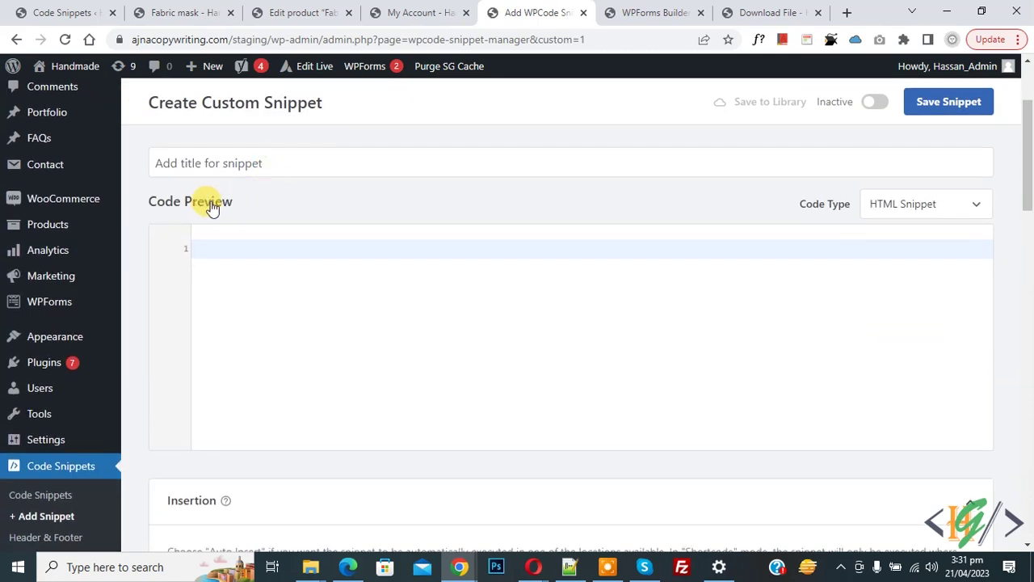
{"action": "left_click", "coordinate": [903, 205]}
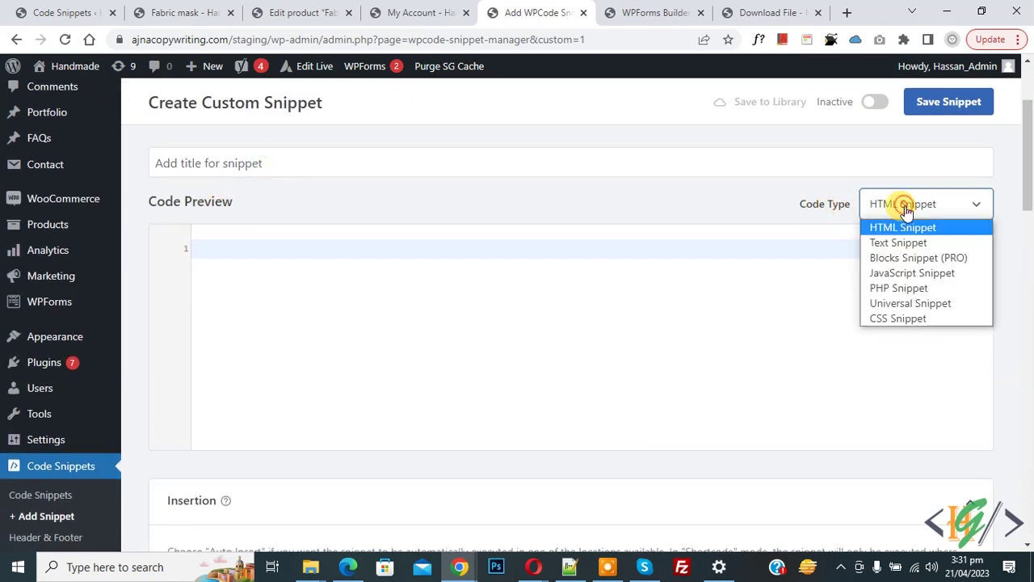
{"action": "left_click", "coordinate": [895, 289]}
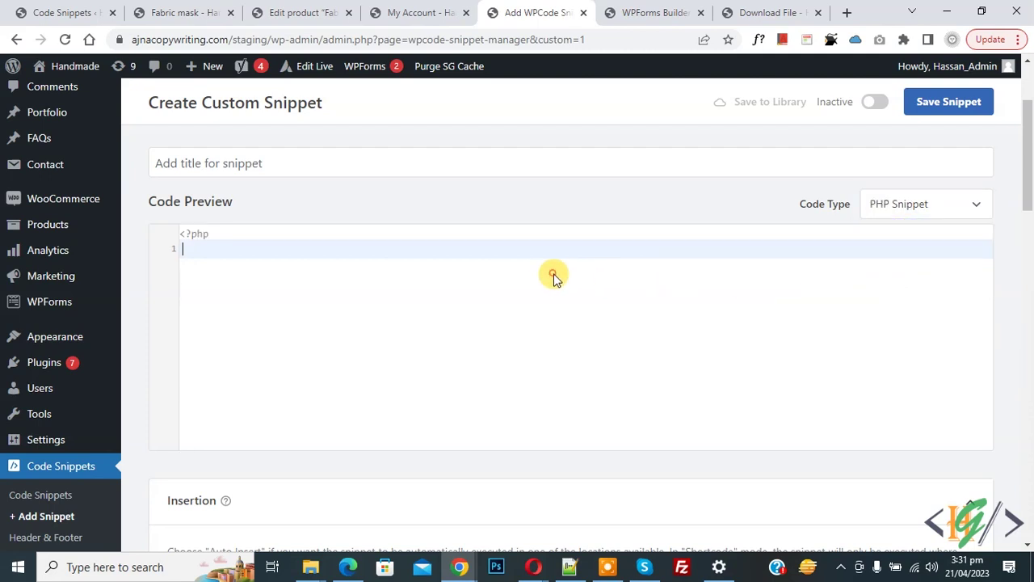
Step: Paste the character-limit code and review its wpf-char-num class and minLength 10 / maxLength 30
{"action": "key", "text": "ctrl+v"}
{"action": "left_click_drag", "start_coordinate": [544, 425], "coordinate": [157, 194]}
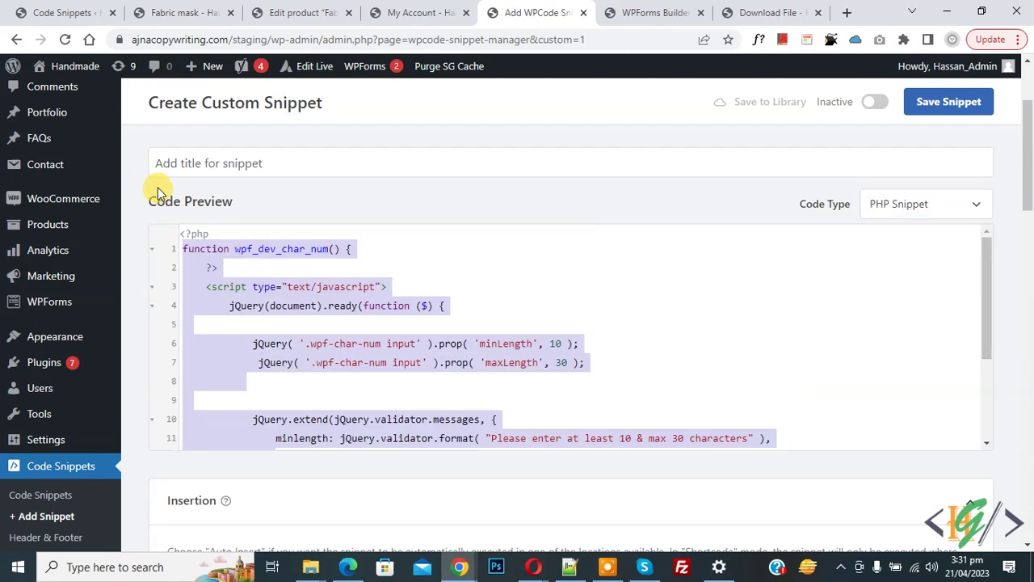
{"action": "left_click", "coordinate": [321, 346]}
{"action": "double_click", "coordinate": [323, 345]}
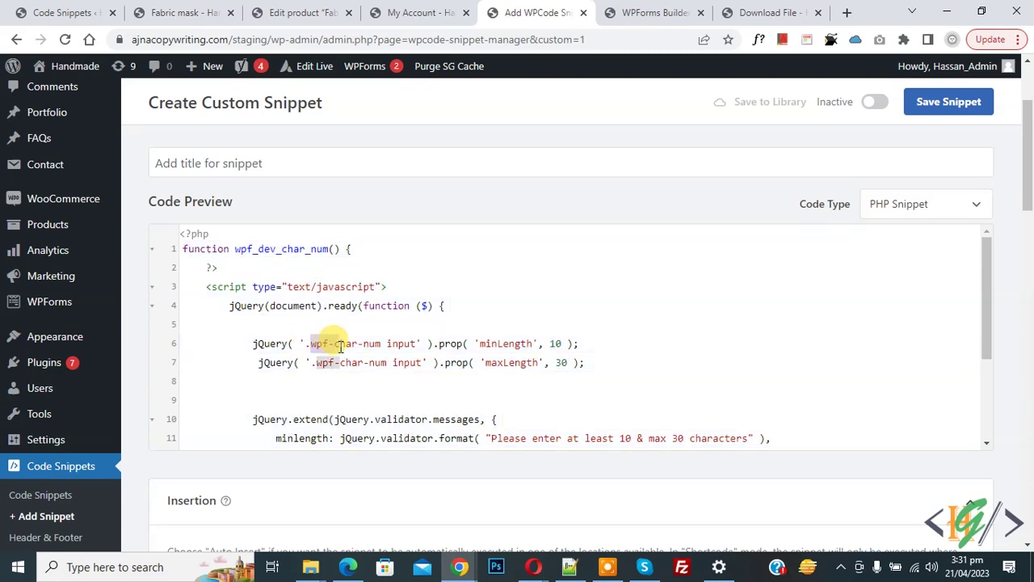
{"action": "left_click_drag", "start_coordinate": [353, 345], "coordinate": [372, 347]}
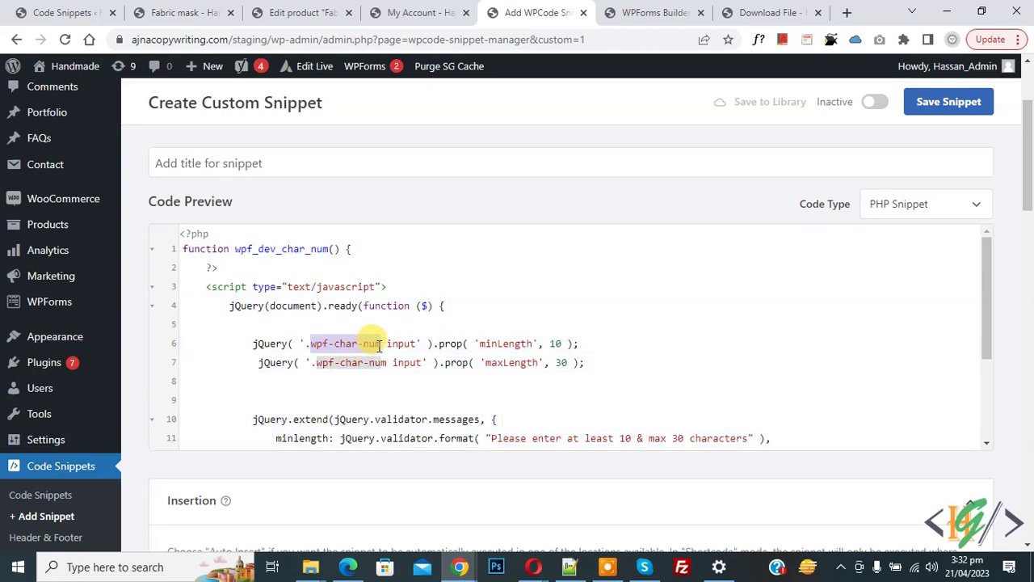
{"action": "left_click_drag", "start_coordinate": [480, 343], "coordinate": [556, 365]}
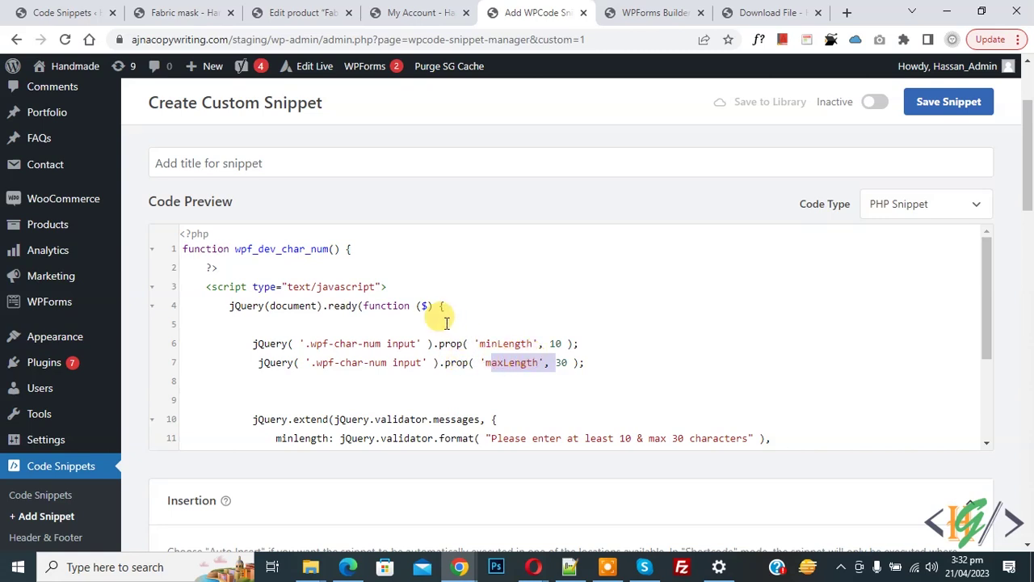
{"action": "scroll", "coordinate": [440, 317], "scroll_direction": "down", "scroll_amount": 1}
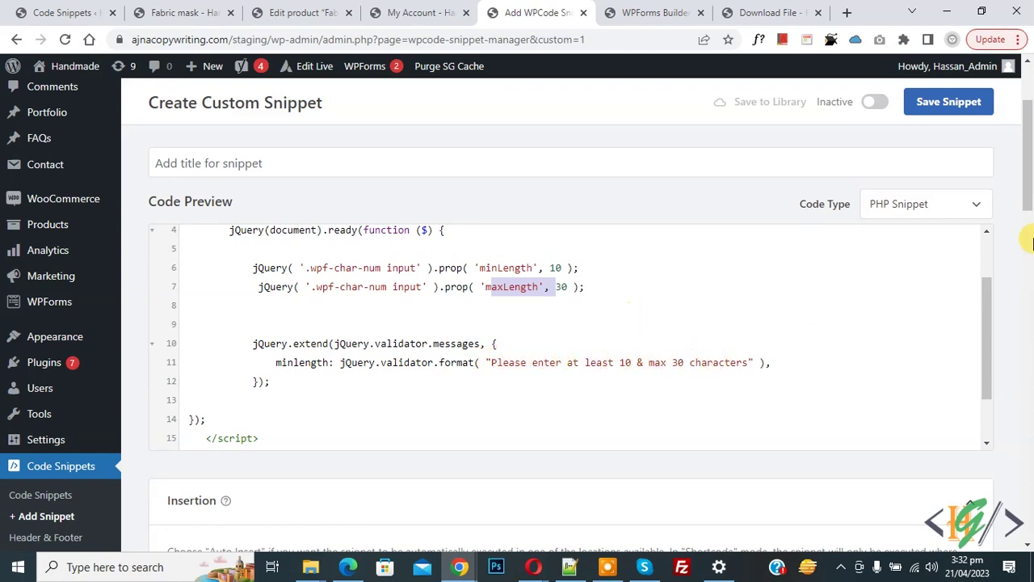
{"action": "scroll", "coordinate": [903, 290], "scroll_direction": "down", "scroll_amount": 3}
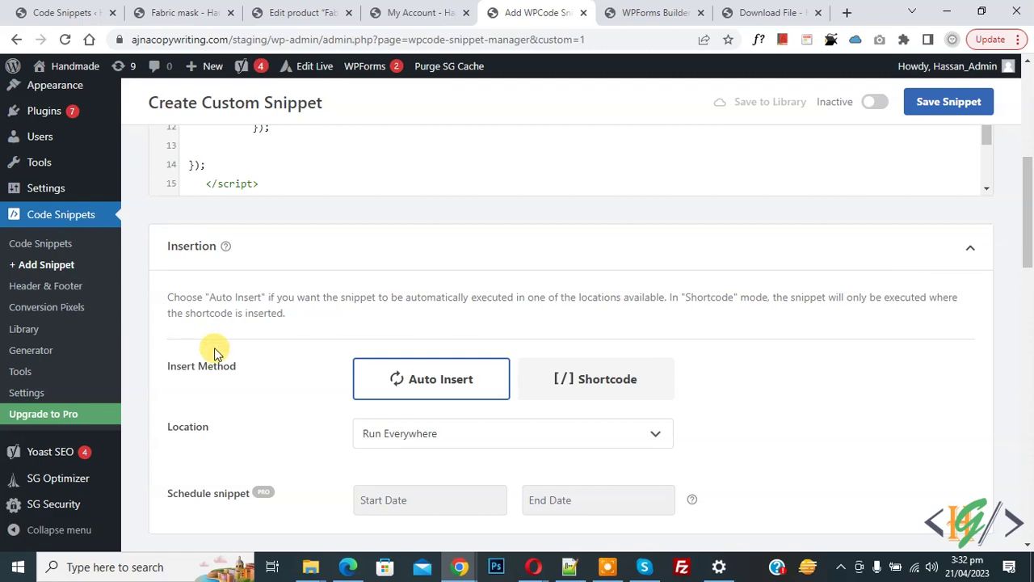
Step: Set the snippet to run Frontend Only, switch it to Active, and save it
{"action": "scroll", "coordinate": [378, 316], "scroll_direction": "down", "scroll_amount": 1}
{"action": "left_click", "coordinate": [434, 363]}
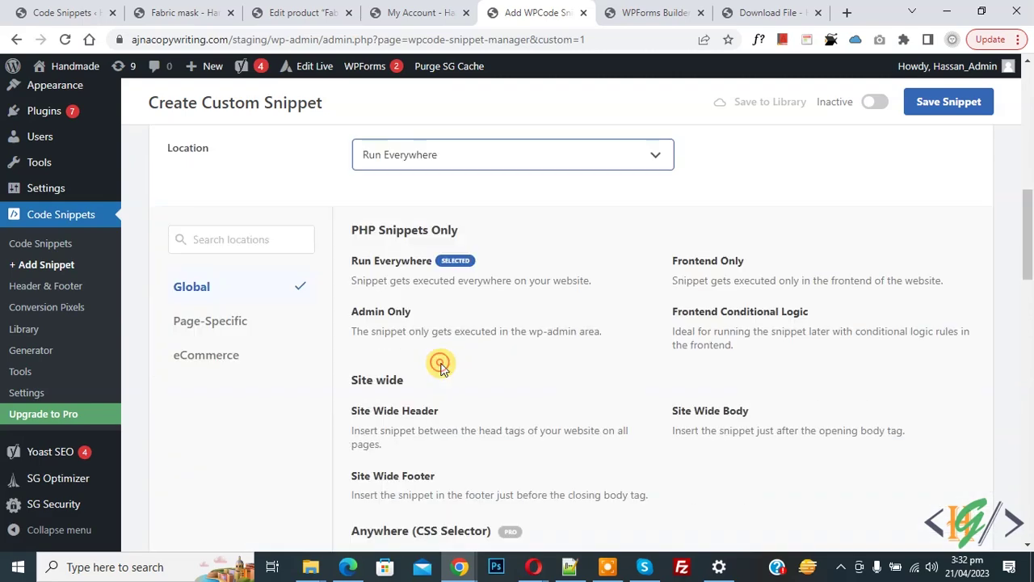
{"action": "left_click", "coordinate": [704, 268]}
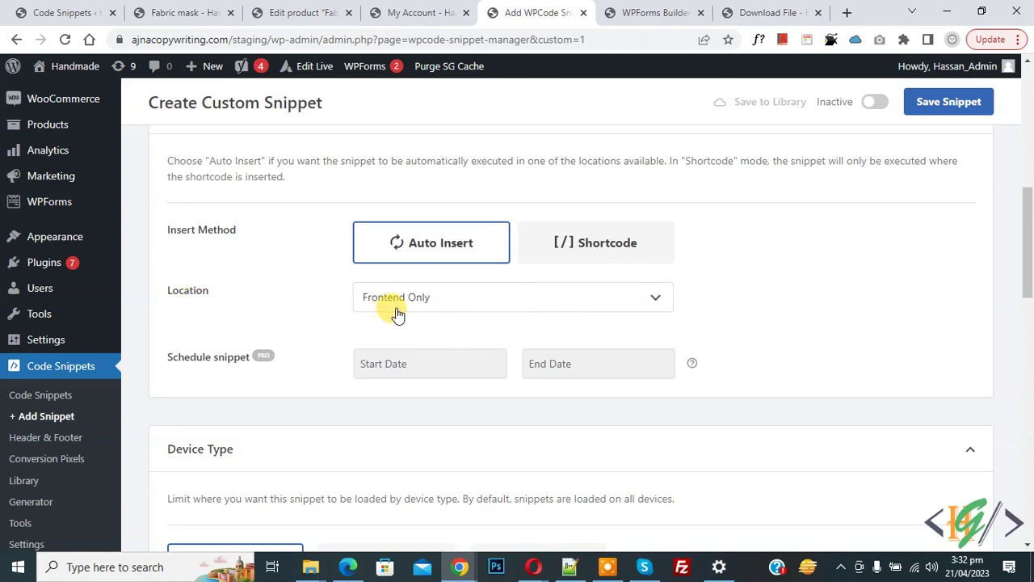
{"action": "left_click", "coordinate": [875, 102]}
{"action": "left_click", "coordinate": [931, 105]}
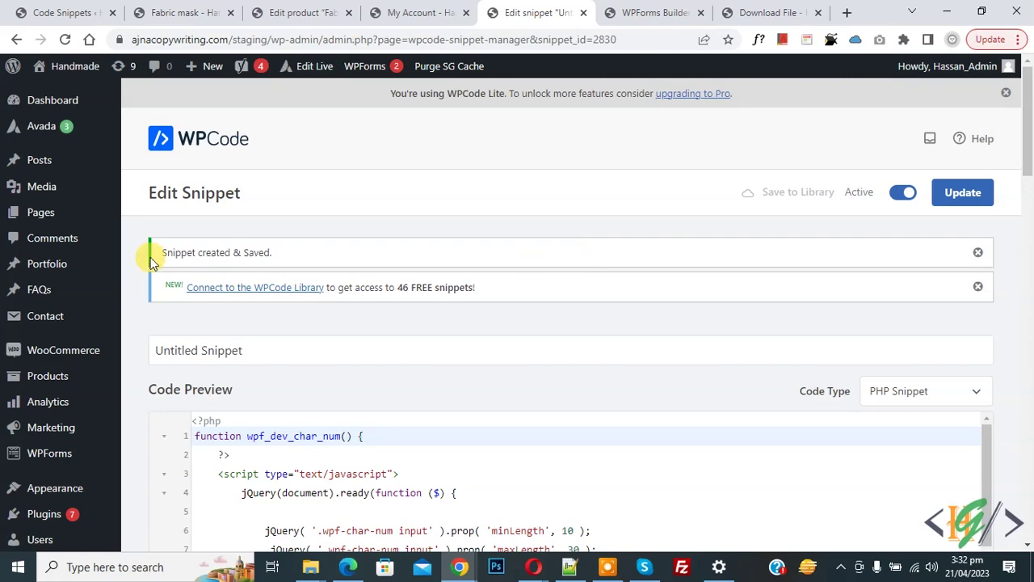
{"action": "left_click", "coordinate": [650, 11]}
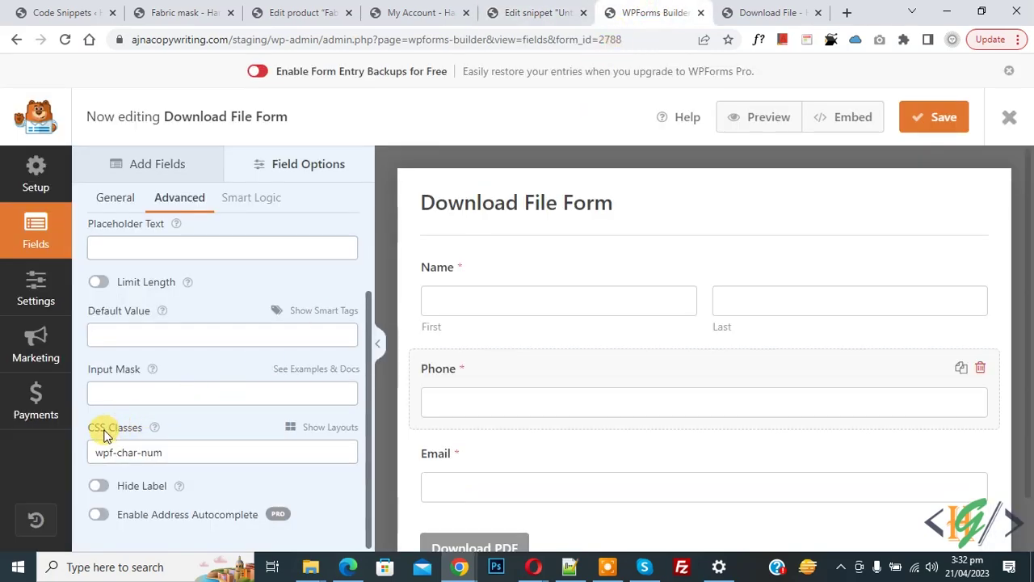
Step: On the live Download File page, enter 11 then 111 in Phone to trigger the length error
{"action": "left_click", "coordinate": [754, 15]}
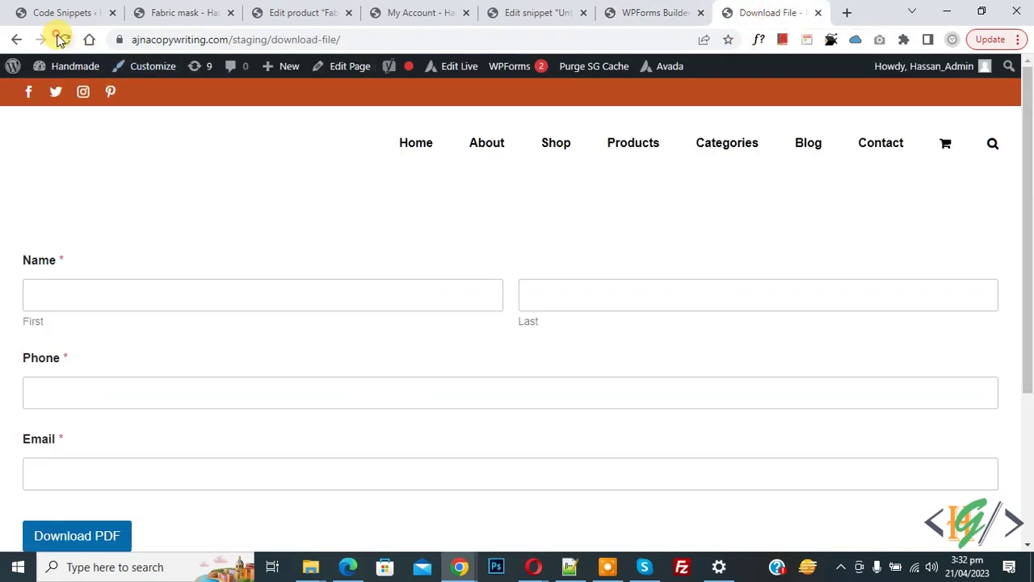
{"action": "scroll", "coordinate": [290, 244], "scroll_direction": "down", "scroll_amount": 2}
{"action": "left_click", "coordinate": [92, 248]}
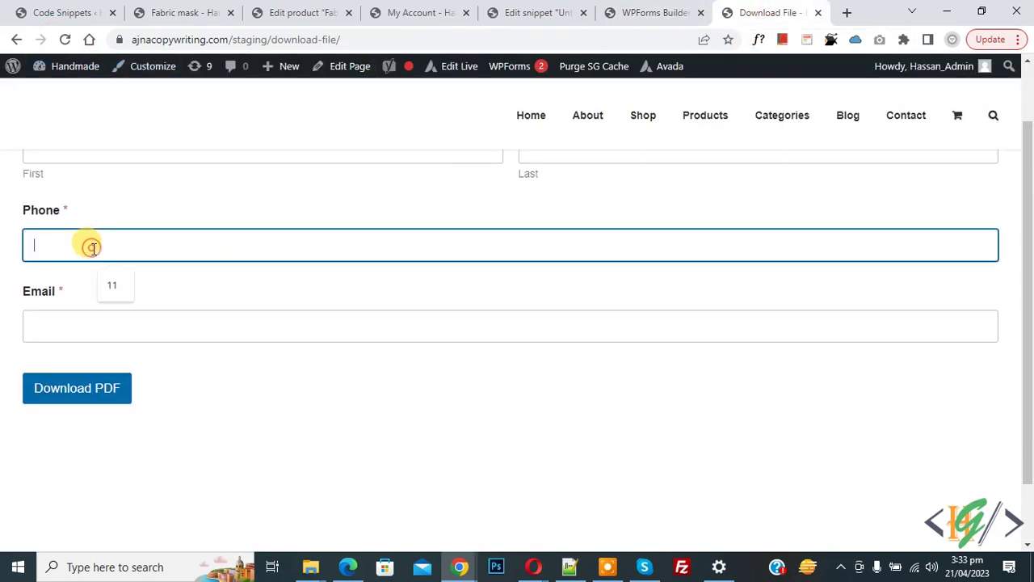
{"action": "type", "text": "11"}
{"action": "left_click", "coordinate": [2, 242]}
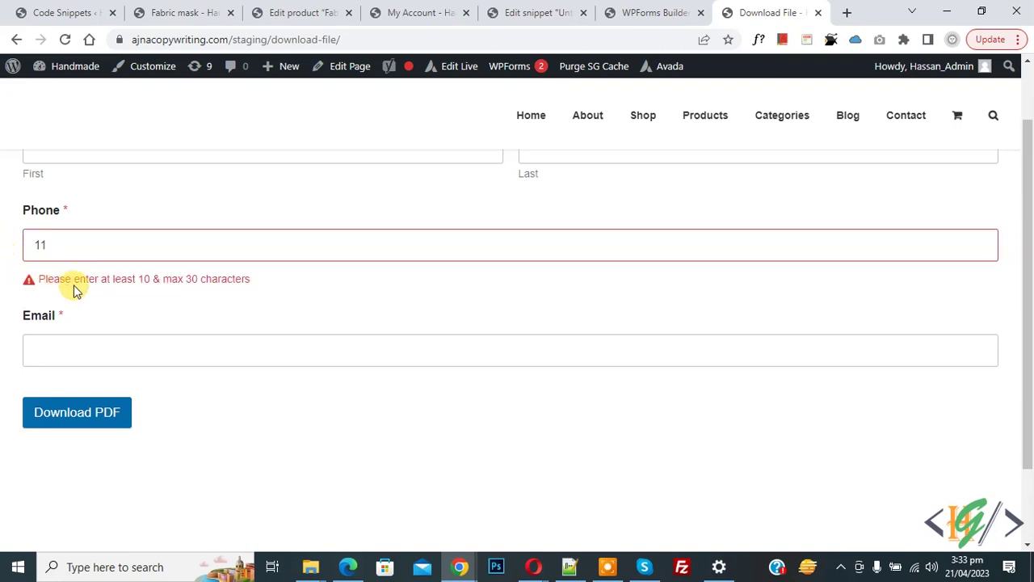
{"action": "left_click", "coordinate": [116, 246]}
{"action": "type", "text": "11111111111111111111111111111"}
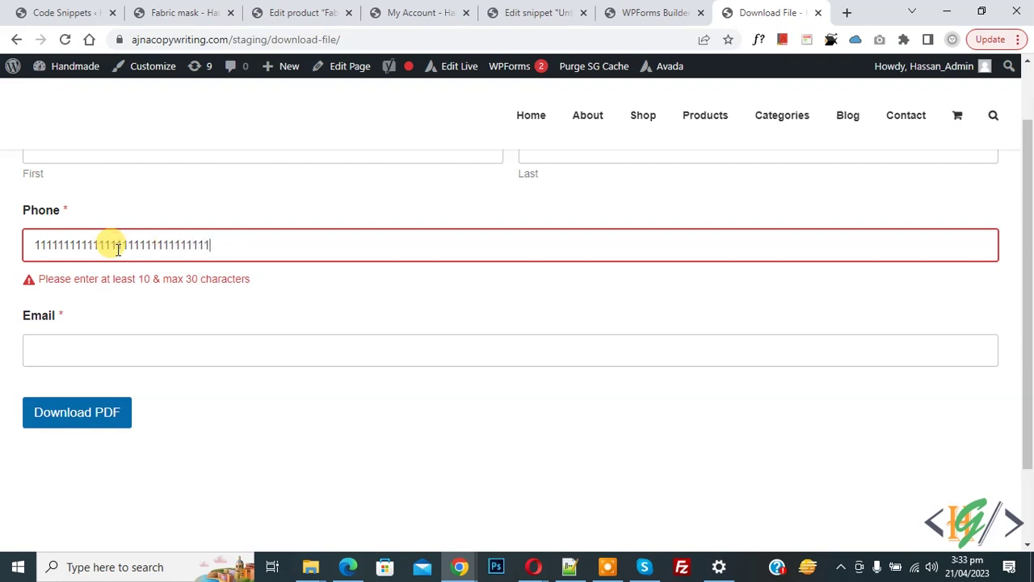
{"action": "left_click", "coordinate": [225, 247]}
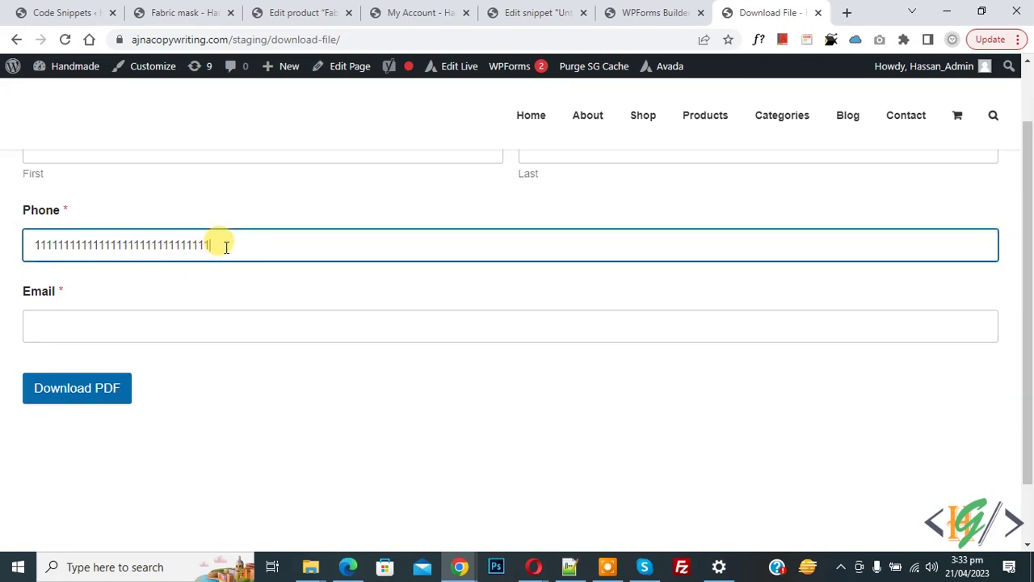
Step: Try submitting with a too-short phone, then submit with a valid 14-digit phone number
{"action": "scroll", "coordinate": [161, 279], "scroll_direction": "up", "scroll_amount": 2}
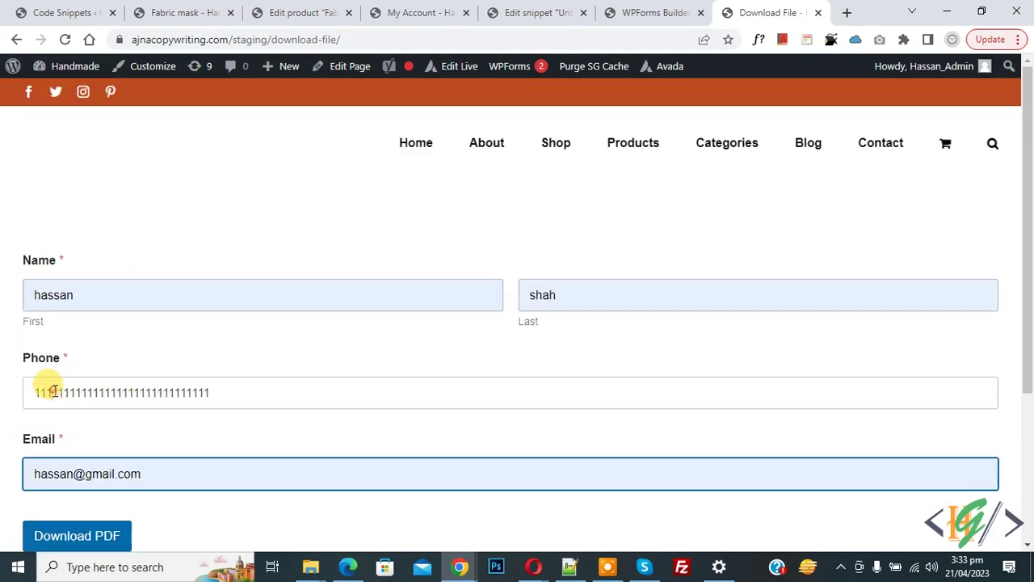
{"action": "left_click_drag", "start_coordinate": [51, 392], "coordinate": [279, 393]}
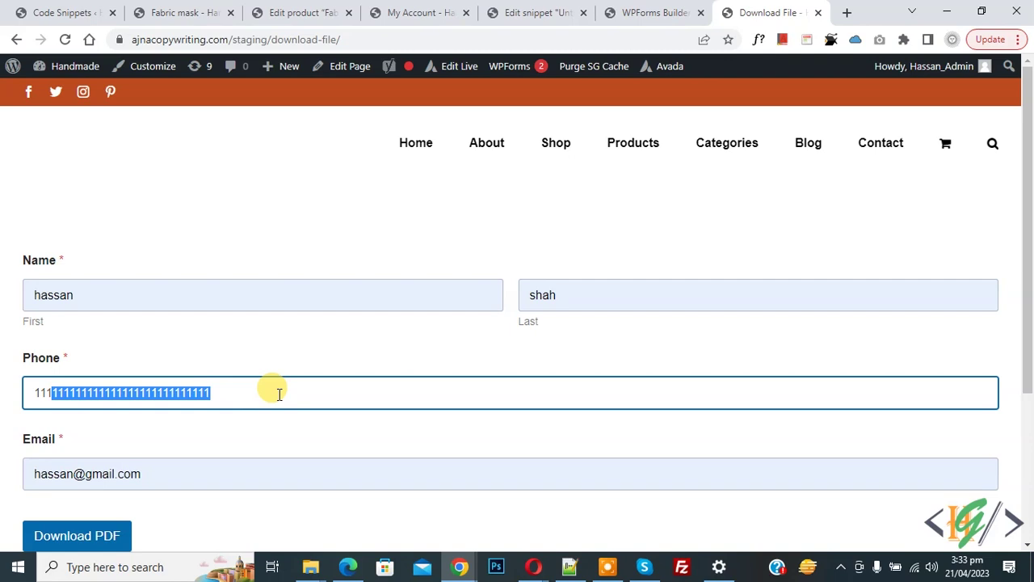
{"action": "key", "text": "BackSpace"}
{"action": "scroll", "coordinate": [2, 319], "scroll_direction": "down", "scroll_amount": 2}
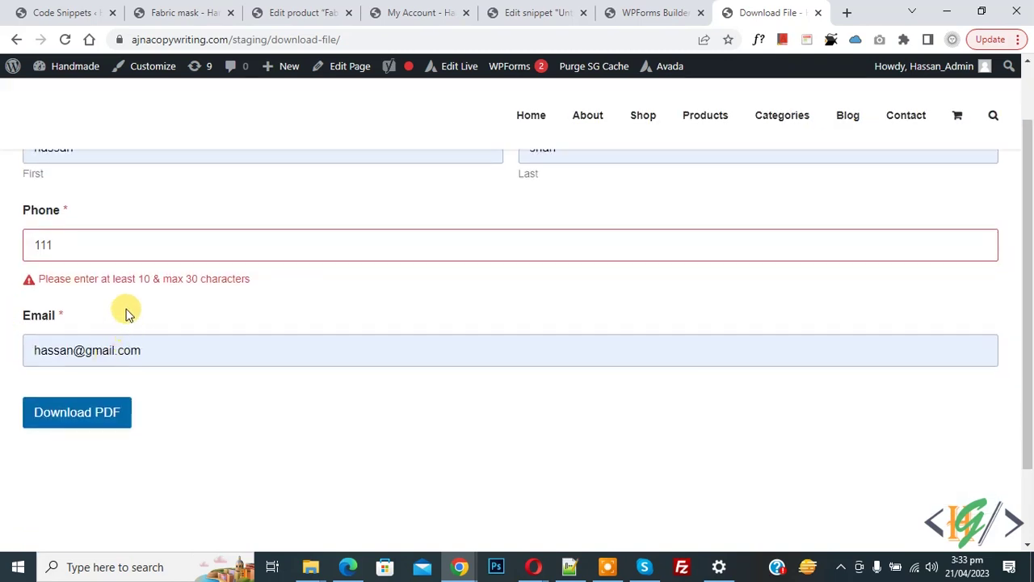
{"action": "left_click", "coordinate": [99, 417]}
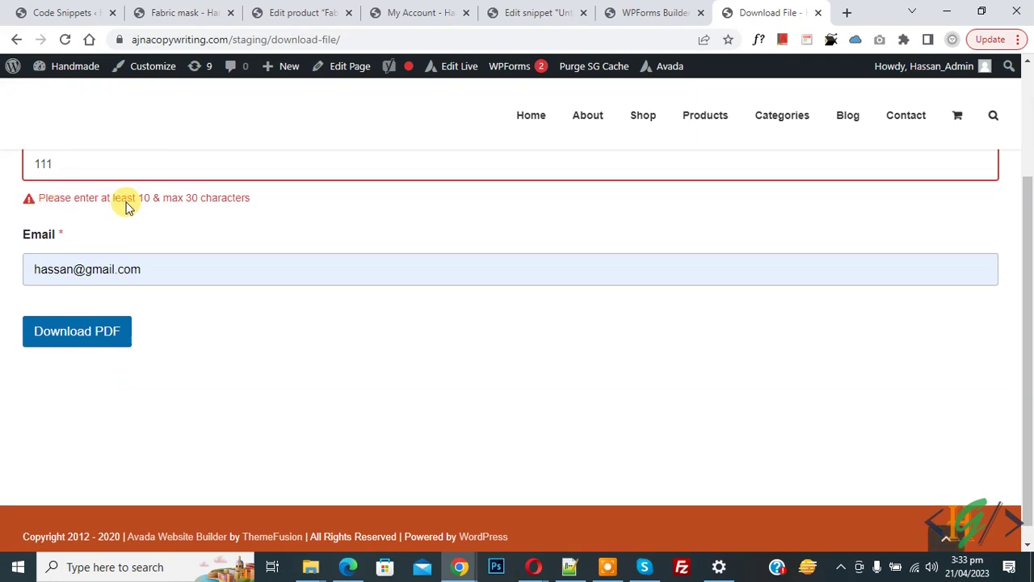
{"action": "scroll", "coordinate": [85, 242], "scroll_direction": "up", "scroll_amount": 1}
{"action": "type", "text": "11111111111111111"}
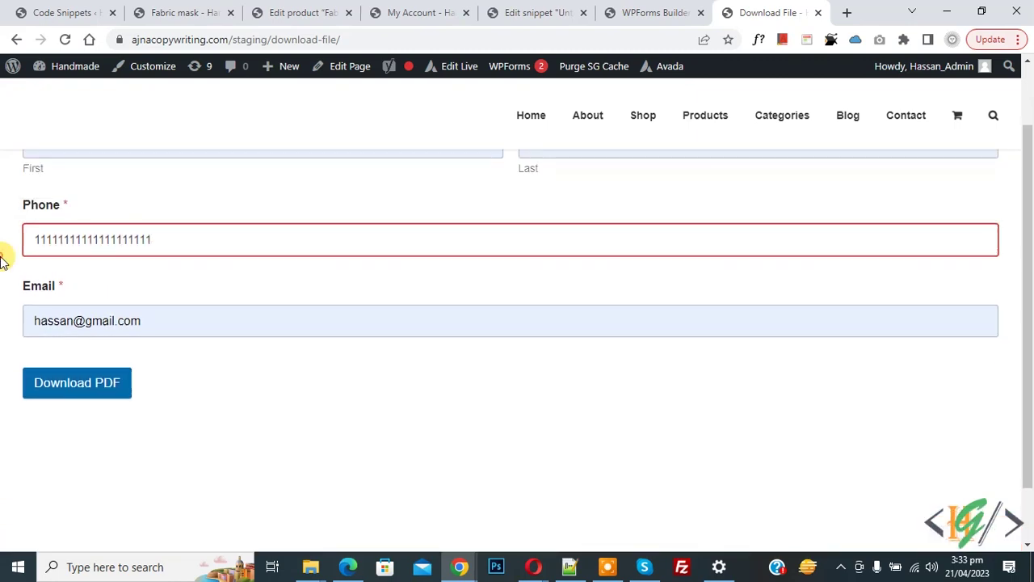
{"action": "left_click", "coordinate": [80, 386]}
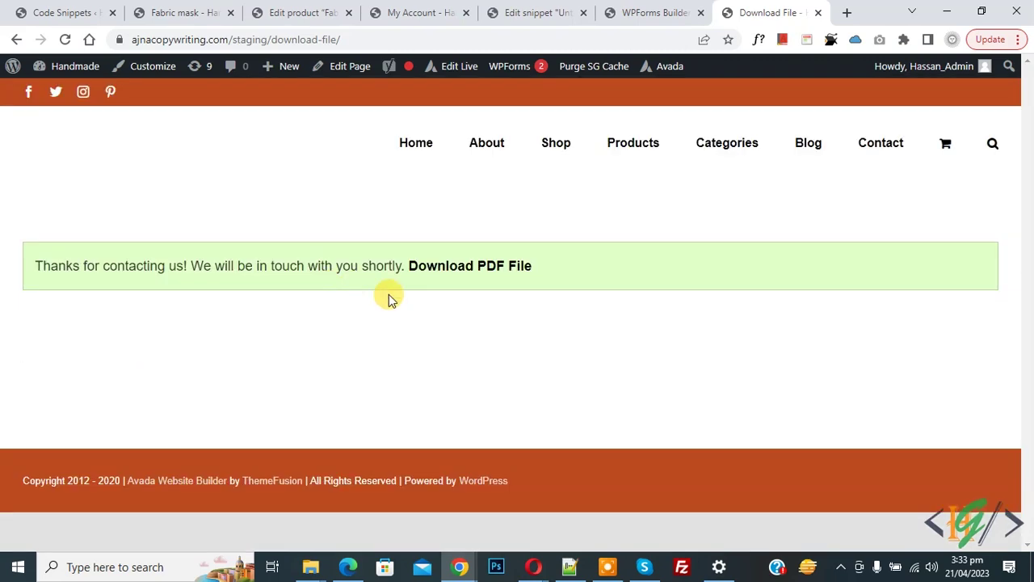
Step: Select the Phone field's wpf-char-num CSS class in the builder to copy it
{"action": "left_click", "coordinate": [646, 13]}
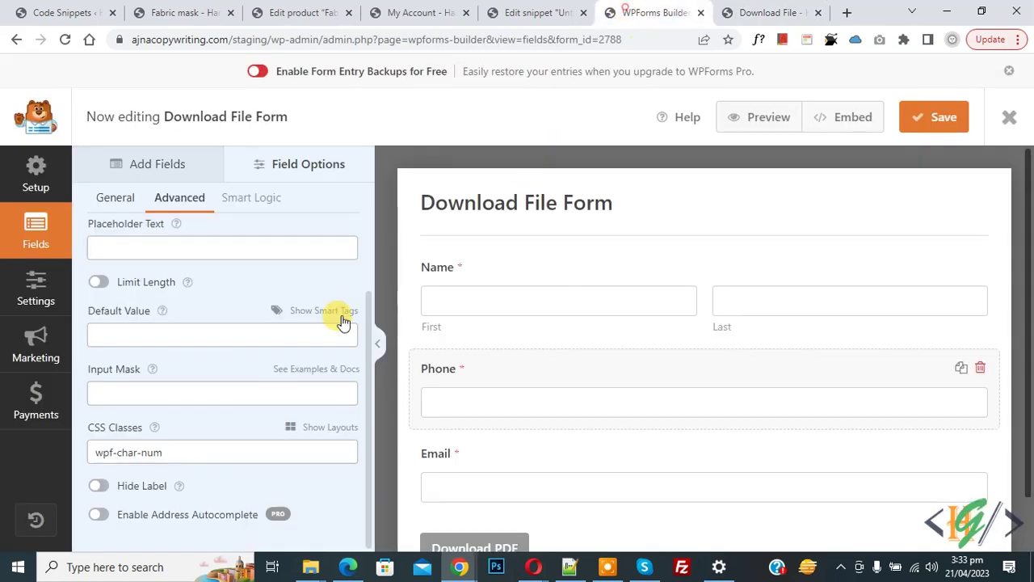
{"action": "left_click", "coordinate": [517, 12]}
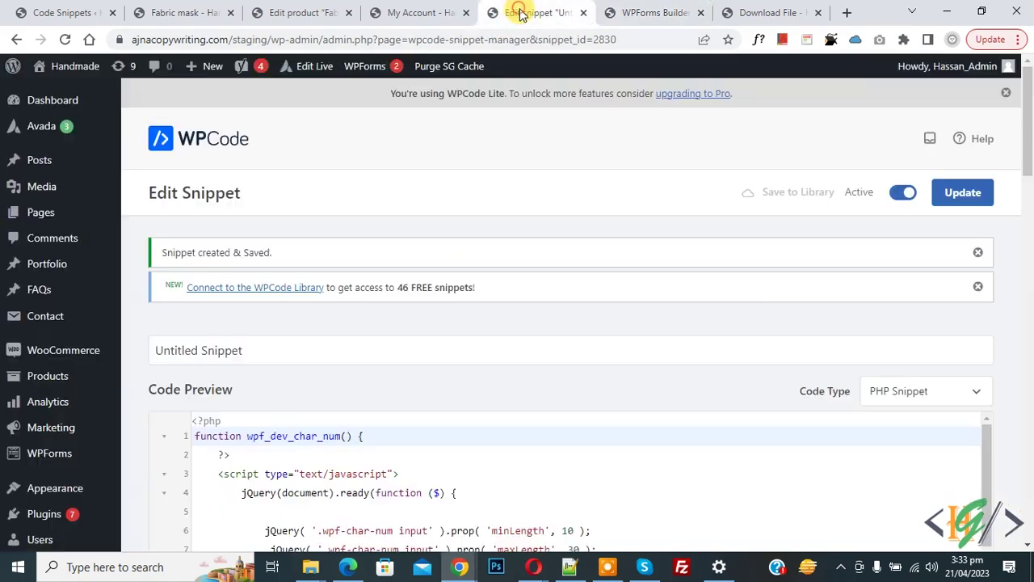
{"action": "left_click", "coordinate": [638, 11]}
{"action": "left_click", "coordinate": [163, 453]}
{"action": "triple_click", "coordinate": [162, 453]}
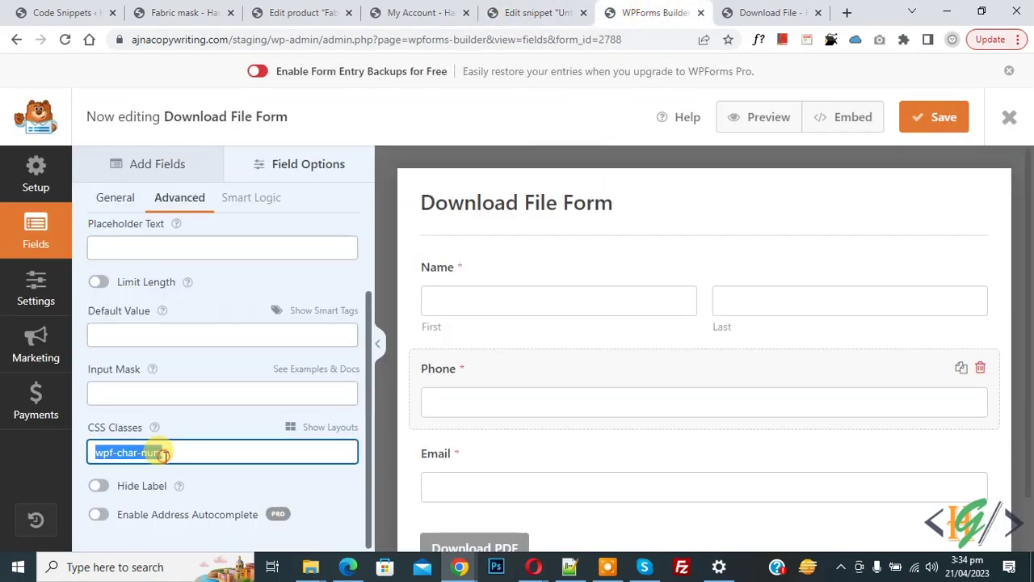
Step: Add wpf-char-num to the Name field's CSS Classes, save, and reload the live form
{"action": "left_click", "coordinate": [526, 300]}
{"action": "left_click", "coordinate": [179, 198]}
{"action": "scroll", "coordinate": [152, 310], "scroll_direction": "down", "scroll_amount": 2}
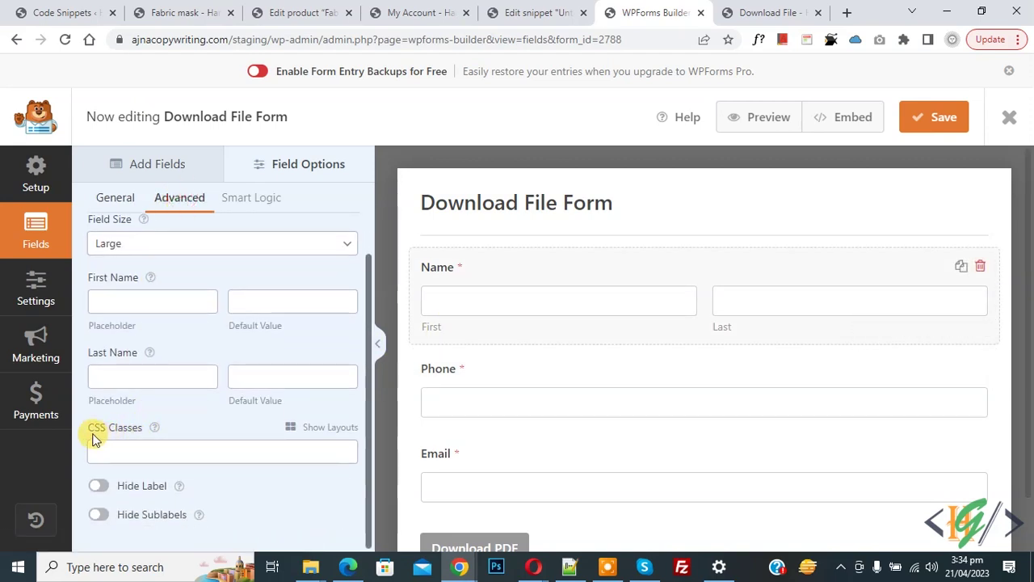
{"action": "left_click", "coordinate": [111, 453]}
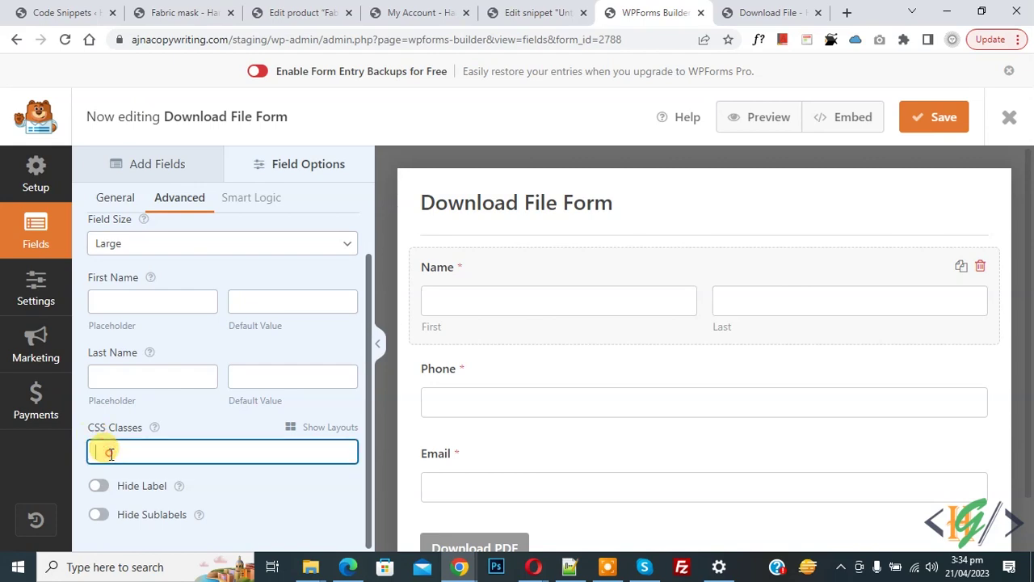
{"action": "left_click", "coordinate": [923, 118]}
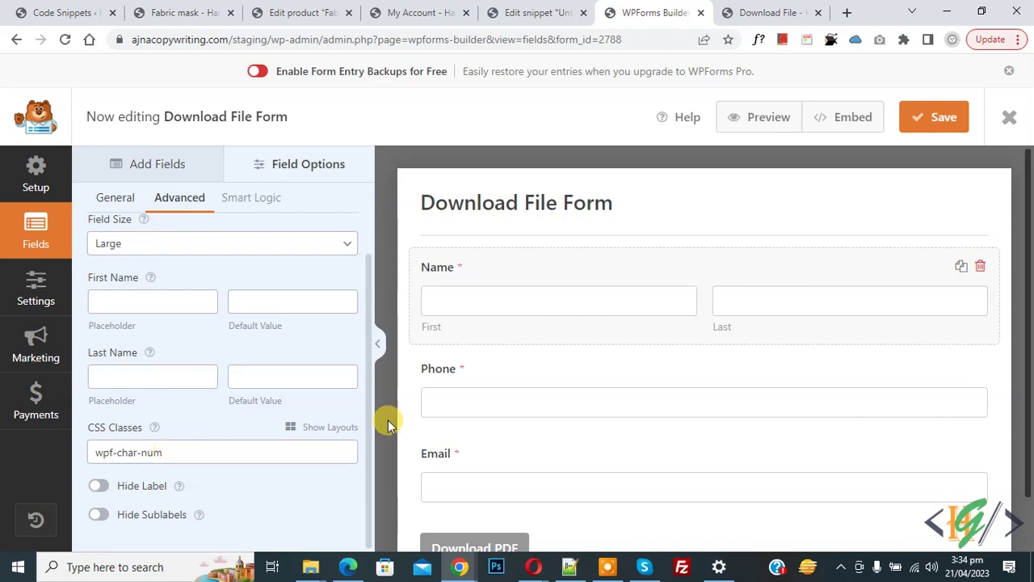
{"action": "left_click", "coordinate": [759, 12]}
{"action": "left_click", "coordinate": [65, 39]}
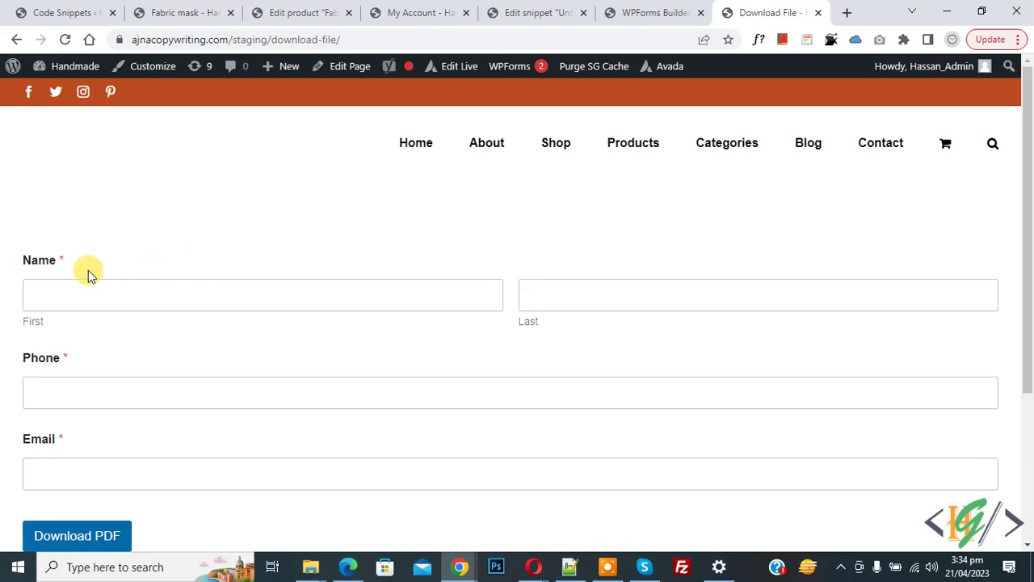
Step: Enter 111 in First and 11 in Last name to show the 10–30 character errors
{"action": "left_click", "coordinate": [81, 295]}
{"action": "type", "text": "111"}
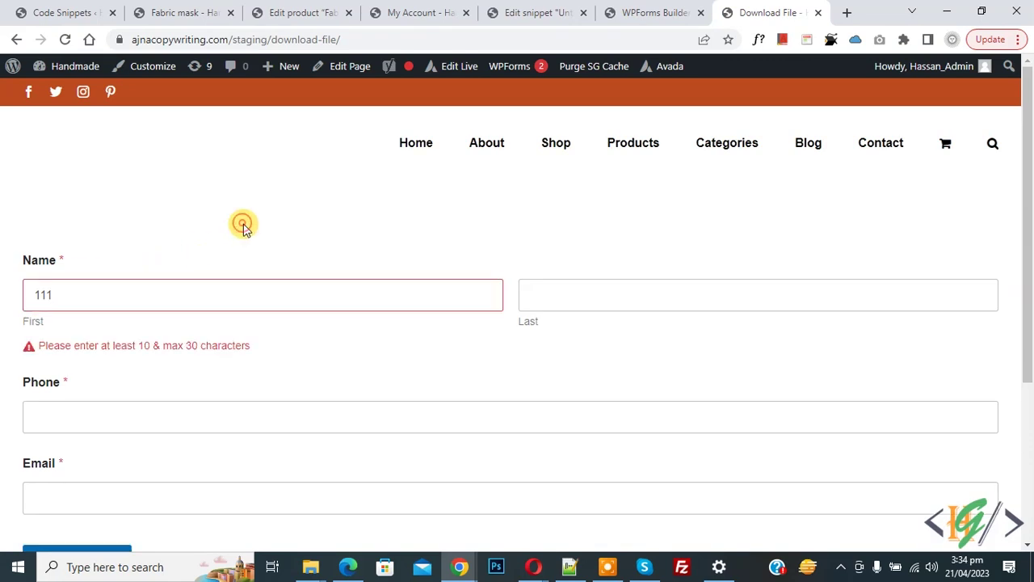
{"action": "left_click", "coordinate": [613, 296]}
{"action": "type", "text": "11"}
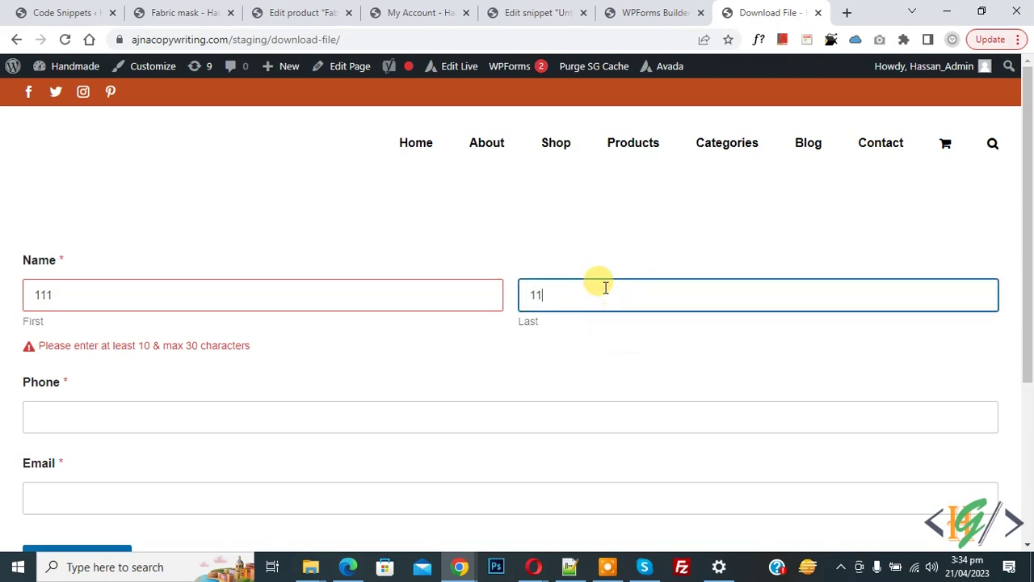
{"action": "left_click", "coordinate": [580, 247]}
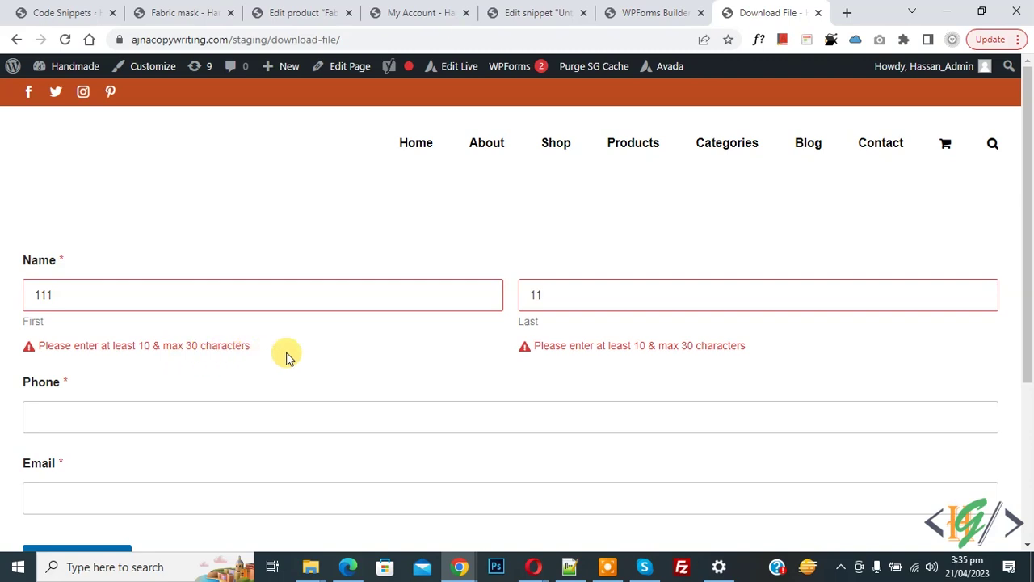
Step: Glance at the WPCode snippet and go back to the WPForms builder
{"action": "left_click", "coordinate": [641, 7]}
{"action": "left_click", "coordinate": [535, 12]}
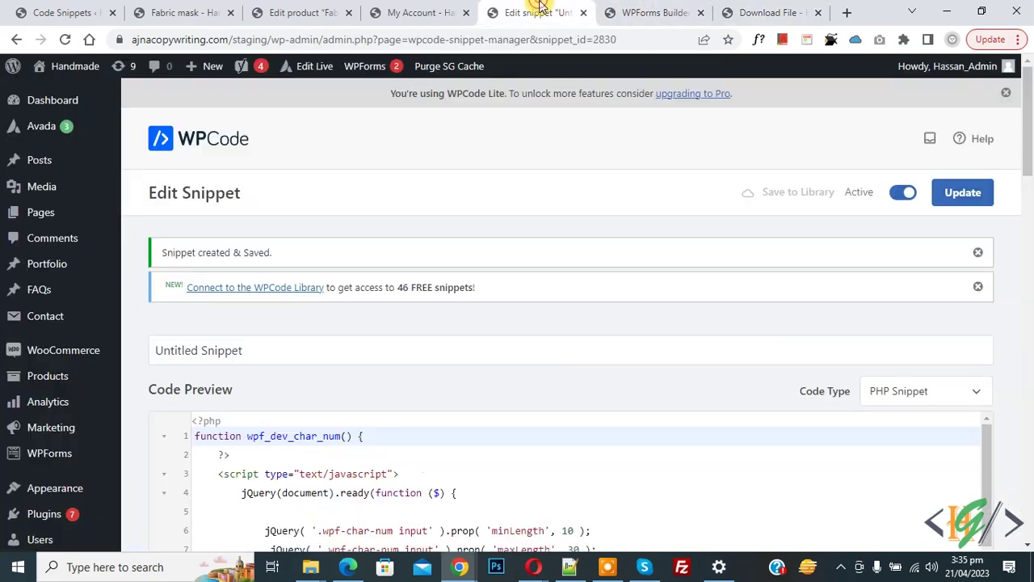
{"action": "left_click", "coordinate": [620, 9]}
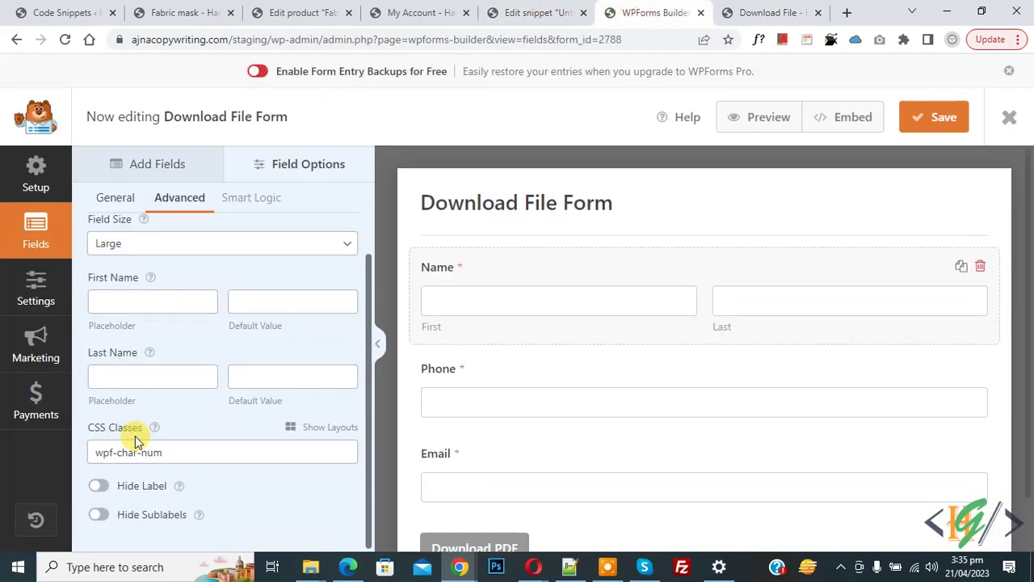